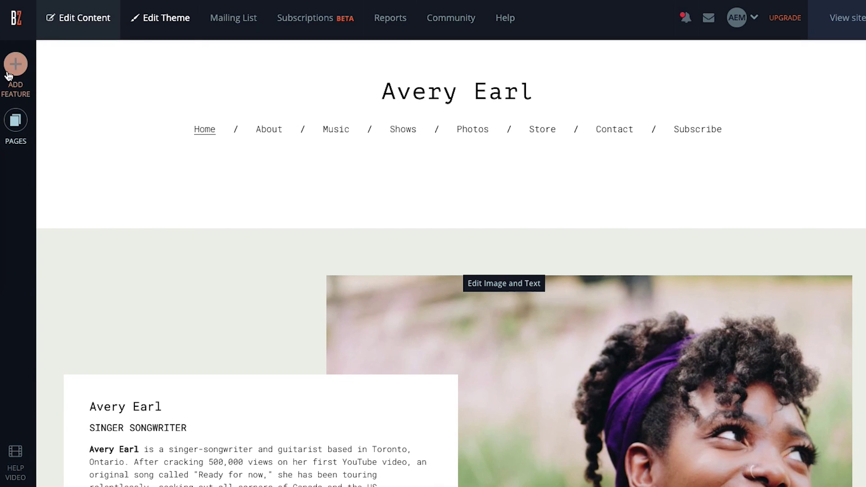
Insert a Calendar feature on the Home page, just above the existing event listings.
{"action": "left_click", "coordinate": [11, 70]}
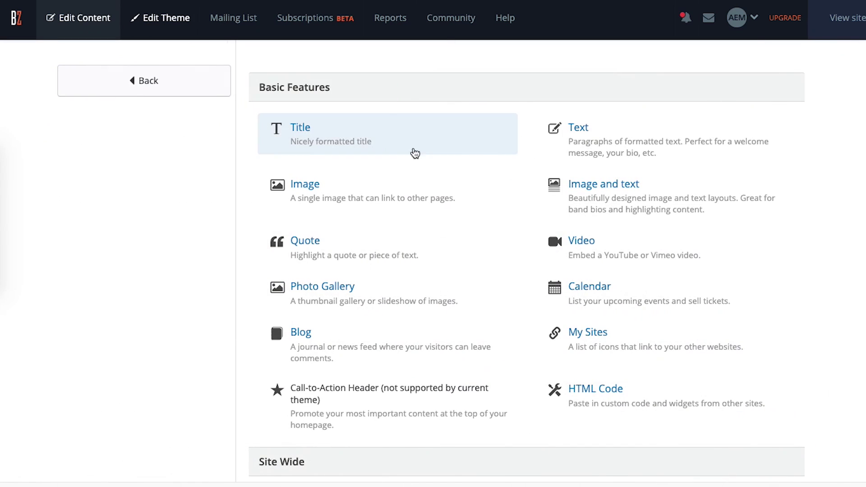
{"action": "left_click", "coordinate": [592, 293]}
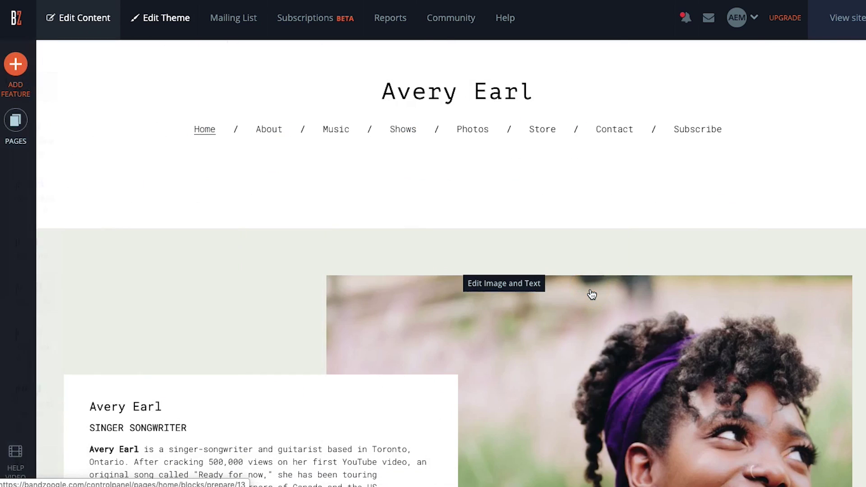
{"action": "scroll", "coordinate": [590, 288], "scroll_direction": "down", "scroll_amount": 8}
{"action": "scroll", "coordinate": [590, 291], "scroll_direction": "down", "scroll_amount": 6}
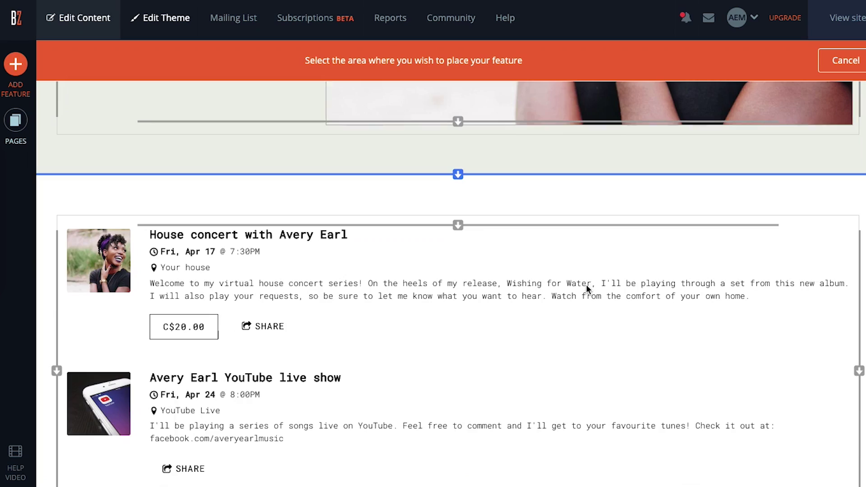
{"action": "left_click", "coordinate": [459, 175]}
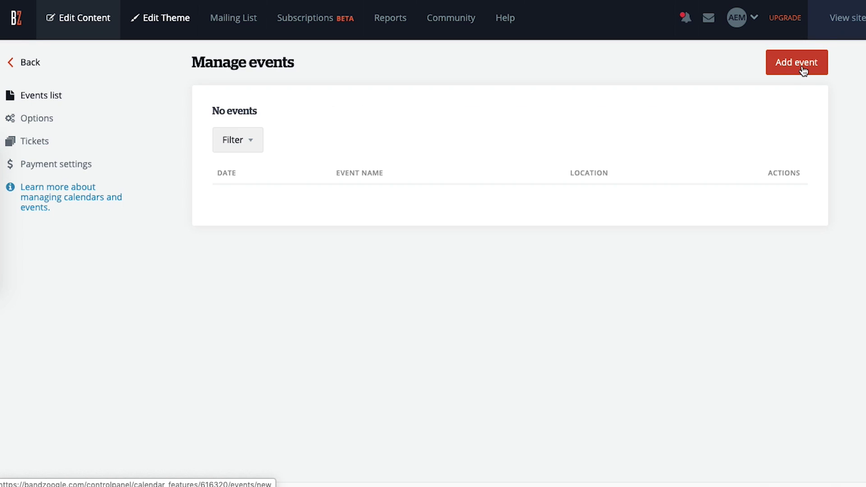
Create a new calendar event dated April 20.
{"action": "left_click", "coordinate": [803, 71]}
{"action": "left_click", "coordinate": [265, 152]}
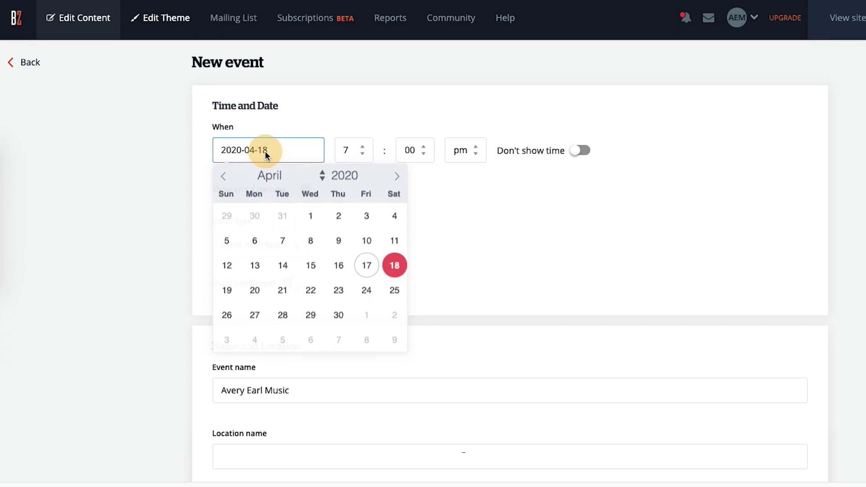
{"action": "left_click", "coordinate": [257, 289]}
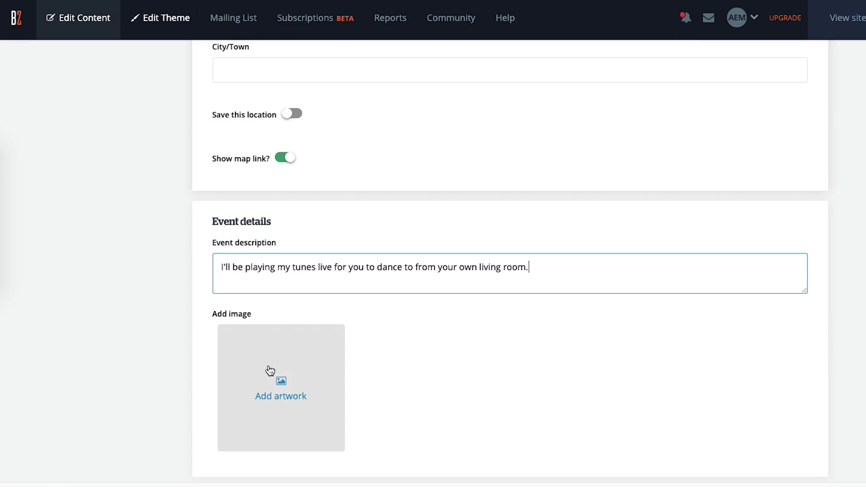
{"action": "scroll", "coordinate": [279, 381], "scroll_direction": "down", "scroll_amount": 4}
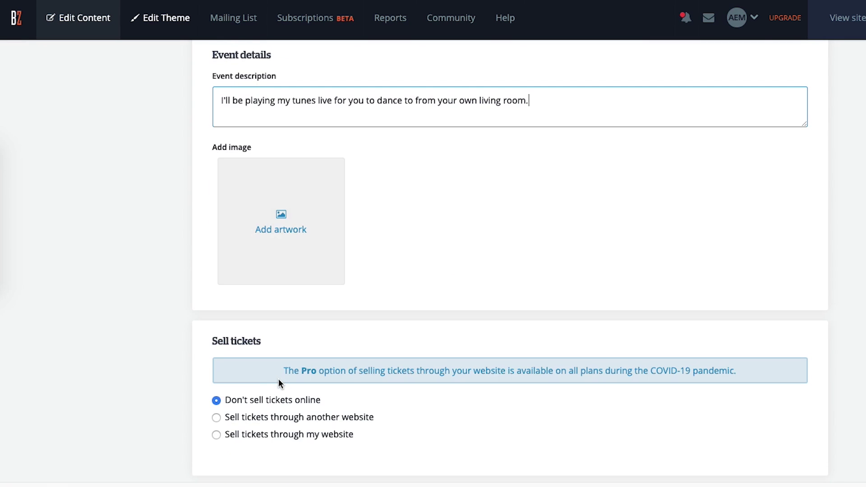
{"action": "scroll", "coordinate": [338, 402], "scroll_direction": "down", "scroll_amount": 1}
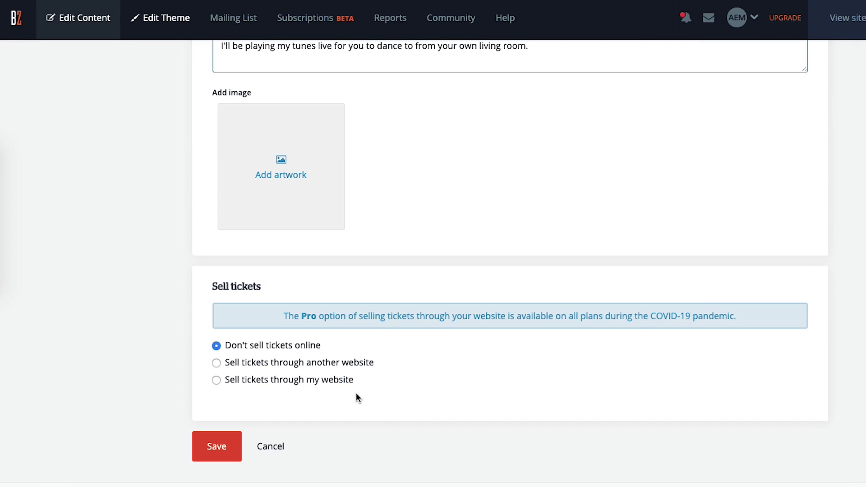
Sell C$3.00 tickets through the website, with the Zoom stream link and password note.
{"action": "left_click", "coordinate": [333, 382]}
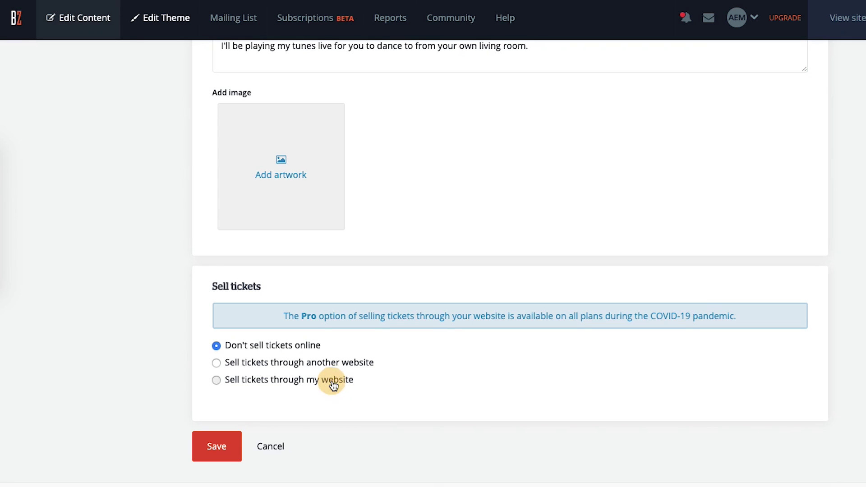
{"action": "scroll", "coordinate": [470, 374], "scroll_direction": "down", "scroll_amount": 2}
{"action": "left_click", "coordinate": [310, 325]}
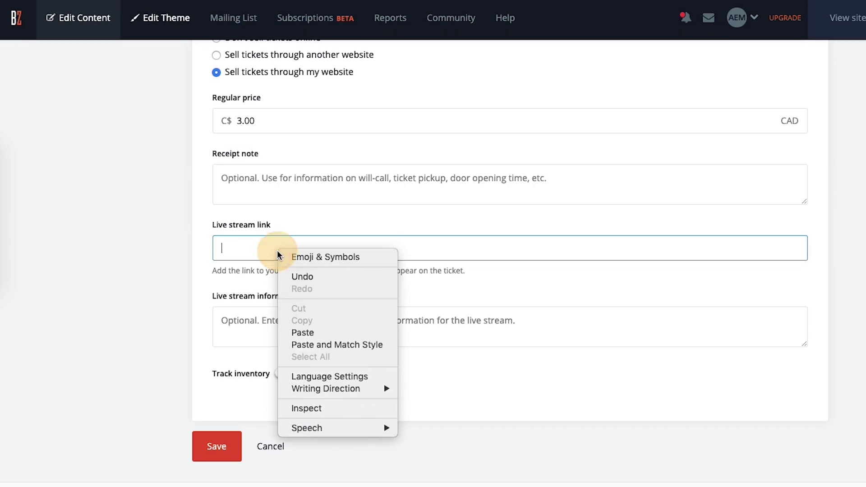
{"action": "left_click", "coordinate": [306, 333]}
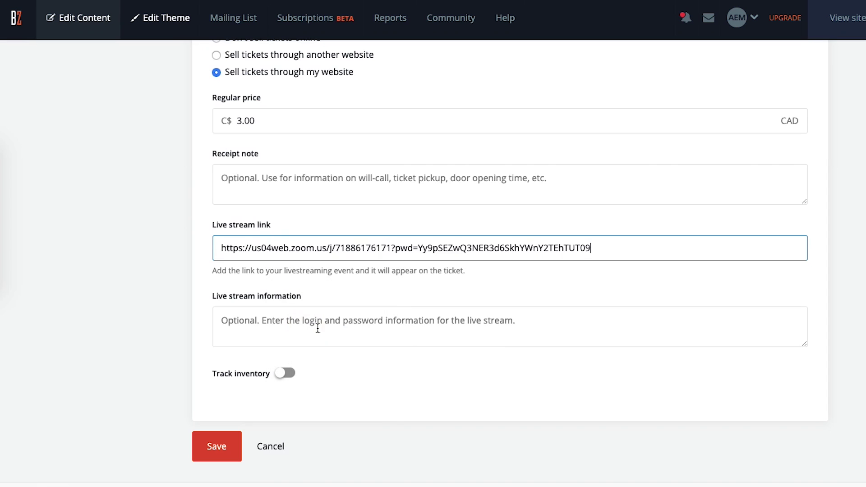
{"action": "left_click", "coordinate": [486, 289]}
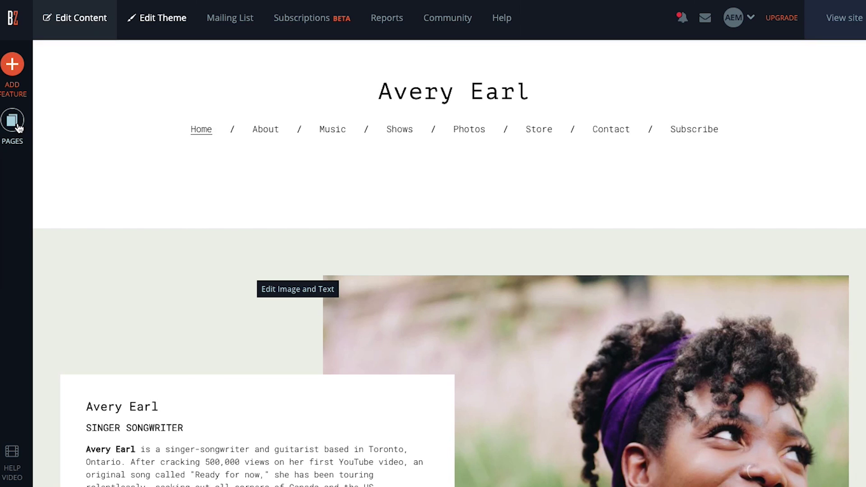
Add a 'Livestream Show' page kept out of the menu, restricted to visitors with a password.
{"action": "left_click", "coordinate": [18, 127]}
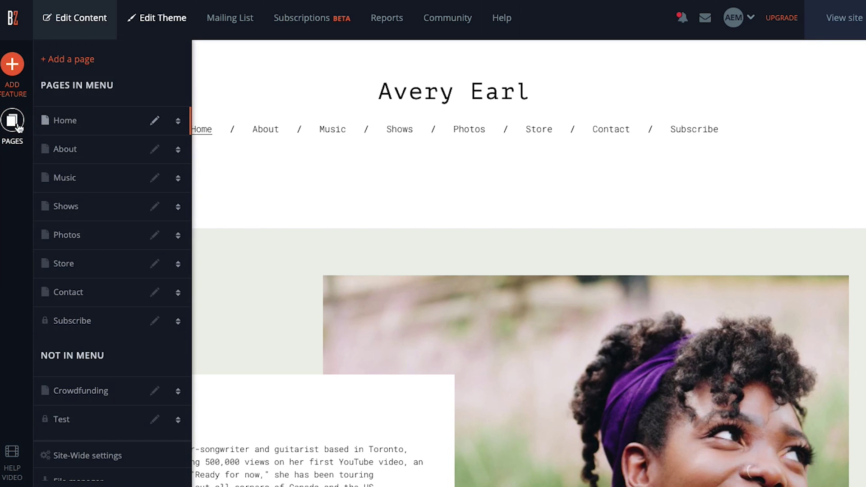
{"action": "left_click", "coordinate": [93, 59]}
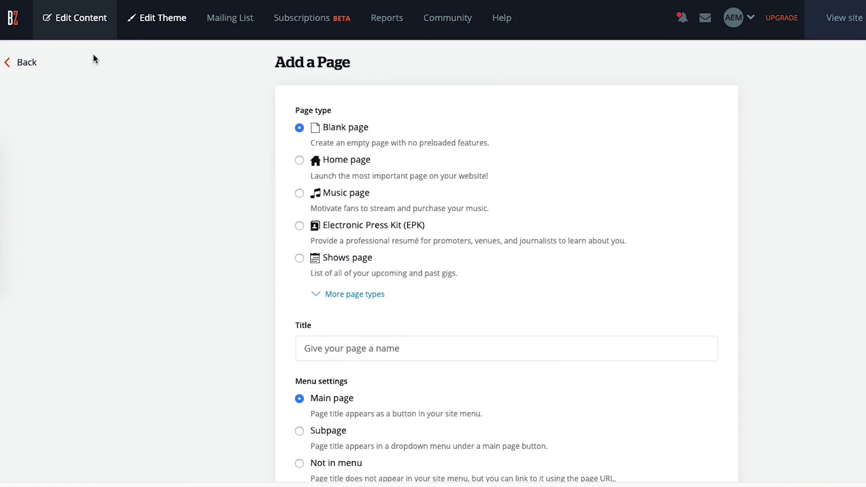
{"action": "scroll", "coordinate": [588, 334], "scroll_direction": "down", "scroll_amount": 8}
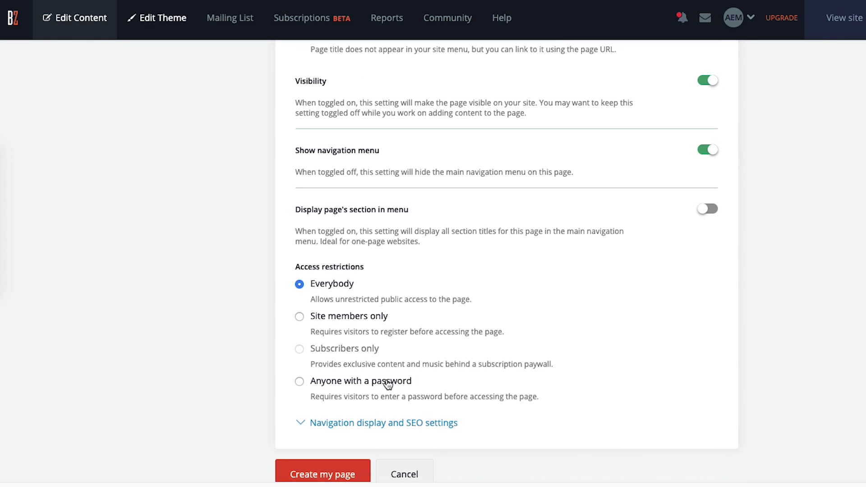
{"action": "left_click", "coordinate": [388, 384]}
{"action": "scroll", "coordinate": [404, 383], "scroll_direction": "down", "scroll_amount": 1}
{"action": "left_click", "coordinate": [404, 385]}
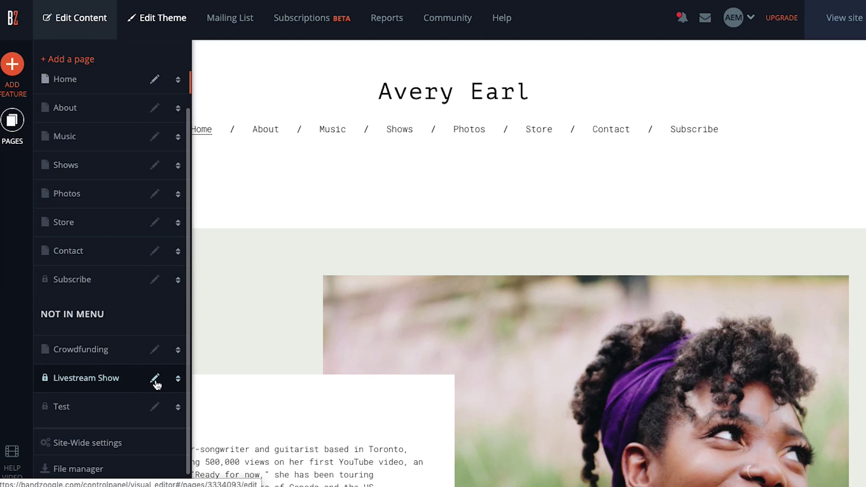
Add an HTML Code block to the empty section of the Livestream Show page.
{"action": "left_click", "coordinate": [154, 381]}
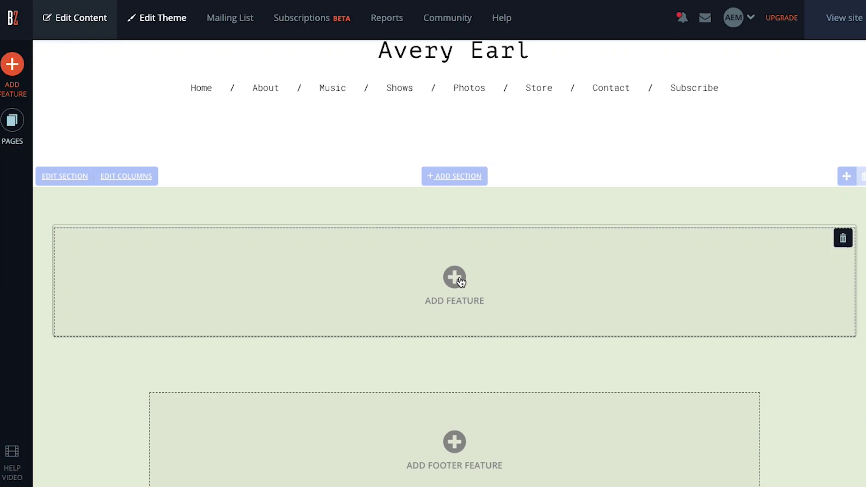
{"action": "left_click", "coordinate": [459, 278]}
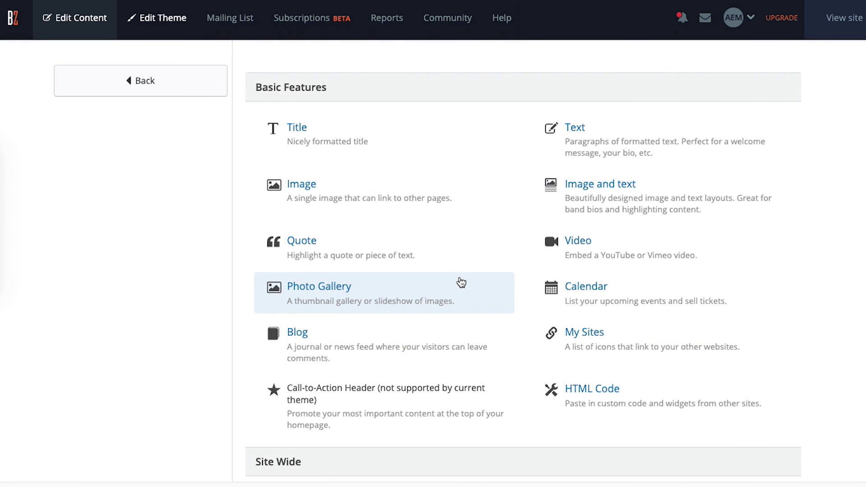
{"action": "left_click", "coordinate": [548, 381]}
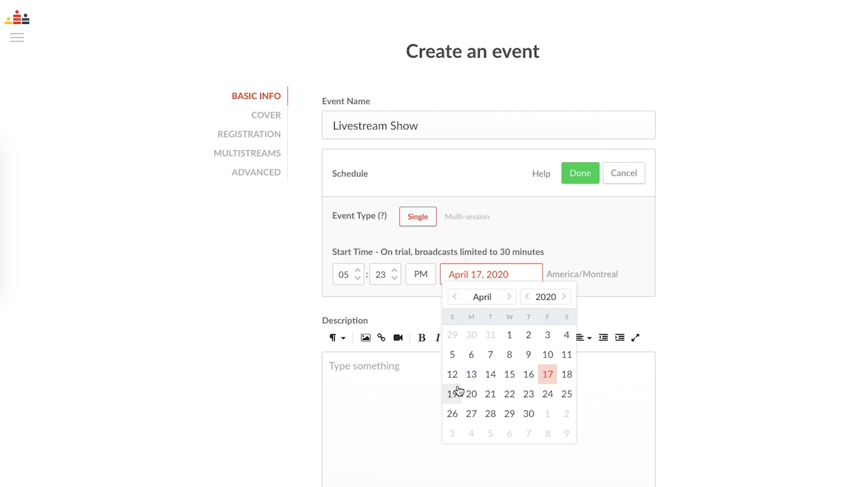
Schedule the Crowdcast event for April 20, 2020 at 7:00 PM and select its embed code.
{"action": "left_click", "coordinate": [467, 391]}
{"action": "left_click", "coordinate": [346, 275]}
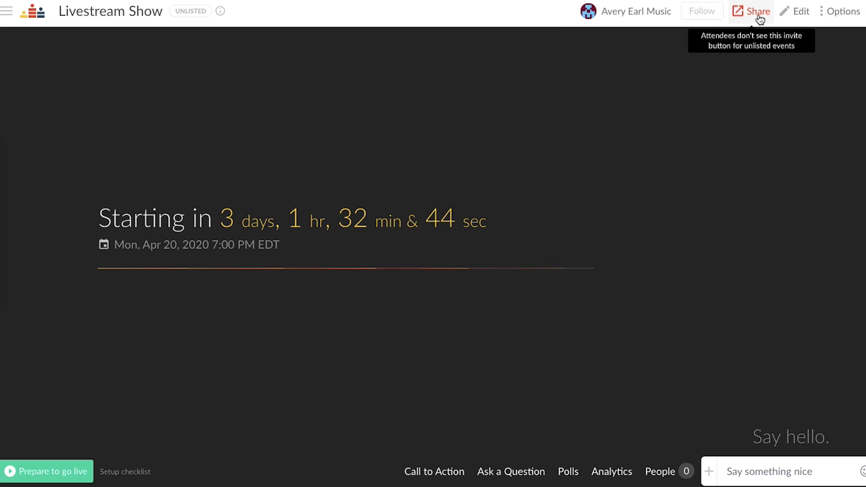
{"action": "left_click", "coordinate": [759, 19]}
{"action": "left_click_drag", "start_coordinate": [267, 294], "coordinate": [591, 342]}
{"action": "right_click", "coordinate": [591, 342]}
Paste the copied Crowdcast embed code into the HTML Code block and save it.
{"action": "left_click", "coordinate": [519, 336]}
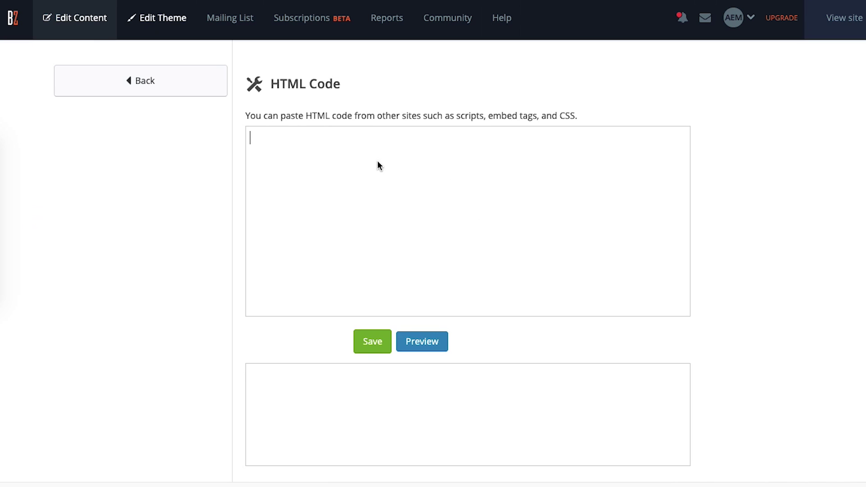
{"action": "right_click", "coordinate": [378, 163]}
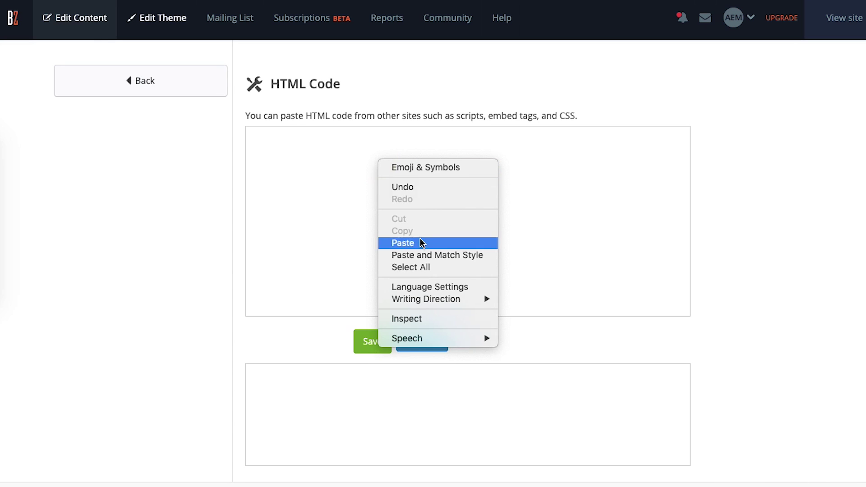
{"action": "left_click", "coordinate": [417, 242]}
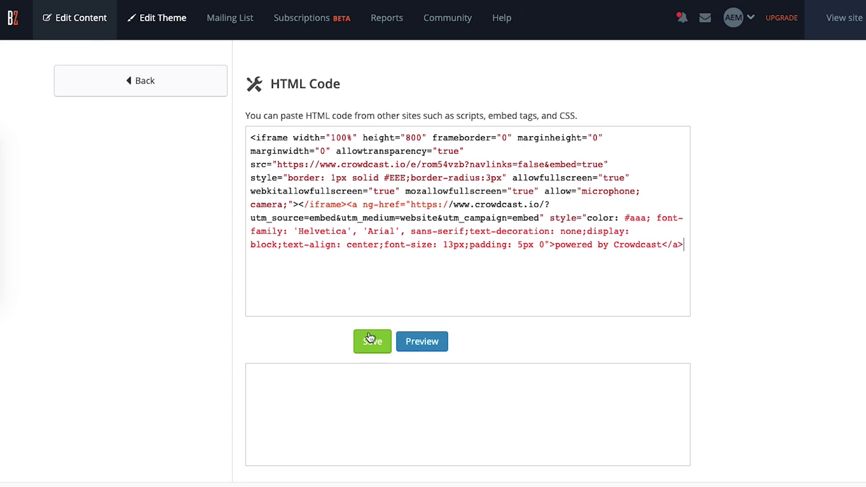
{"action": "left_click", "coordinate": [371, 342]}
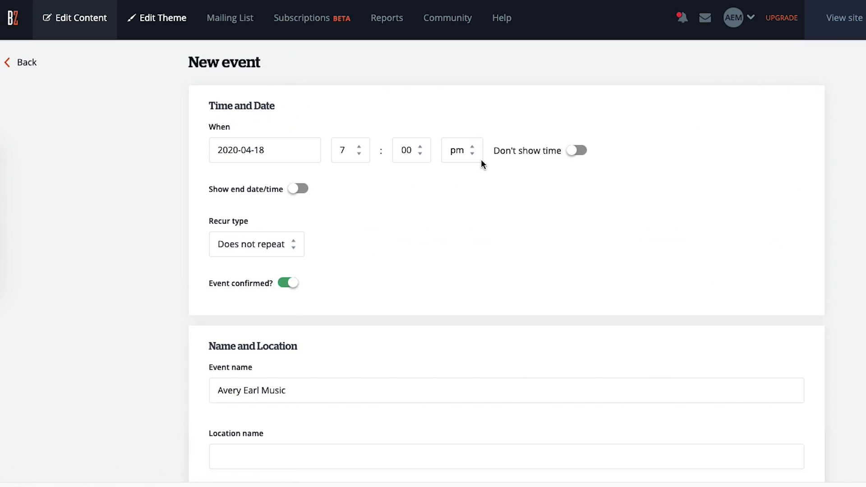
Date the new event April 20 and paste the livestream page link as its stream link.
{"action": "left_click", "coordinate": [318, 155]}
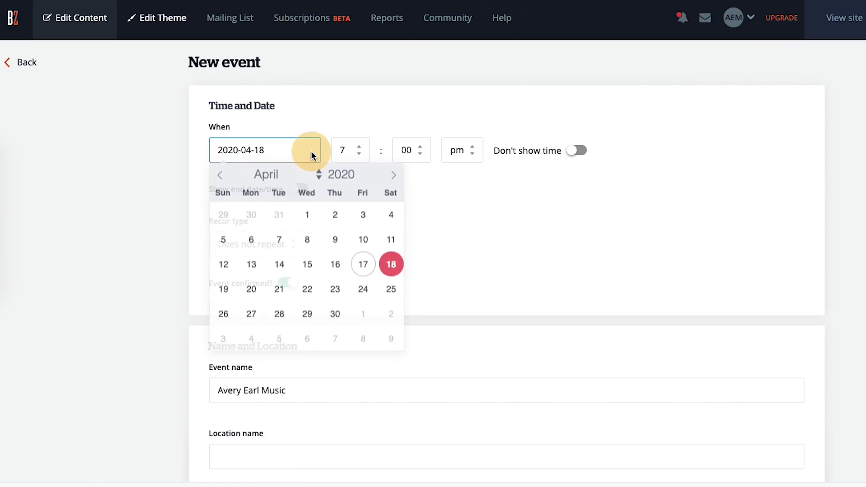
{"action": "left_click", "coordinate": [252, 291]}
{"action": "scroll", "coordinate": [335, 203], "scroll_direction": "down", "scroll_amount": 15}
{"action": "right_click", "coordinate": [305, 256]}
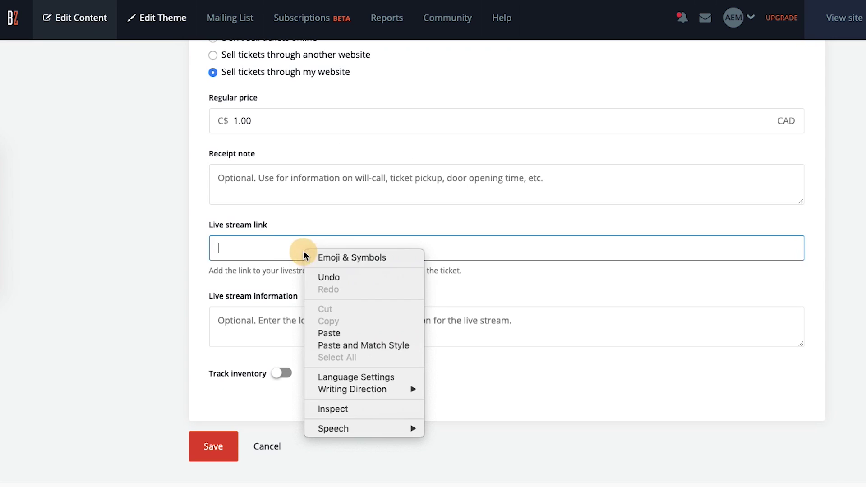
{"action": "left_click", "coordinate": [353, 333]}
{"action": "left_click", "coordinate": [389, 297]}
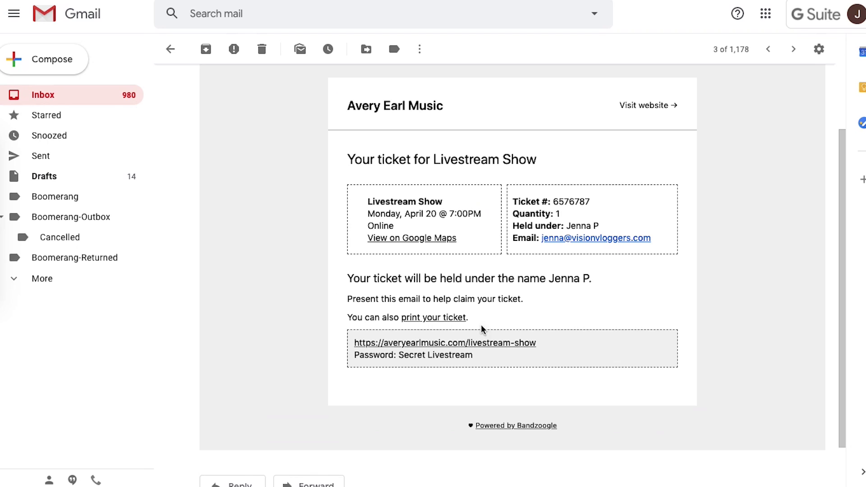
Follow the livestream-show link in the Livestream Show ticket email.
{"action": "left_click", "coordinate": [522, 344]}
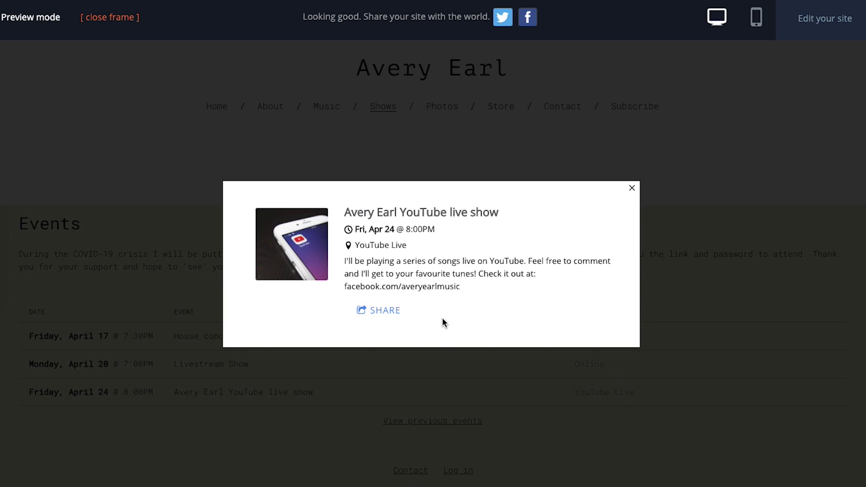
Show the sharing options for the April 24 YouTube live show in preview.
{"action": "left_click", "coordinate": [394, 314]}
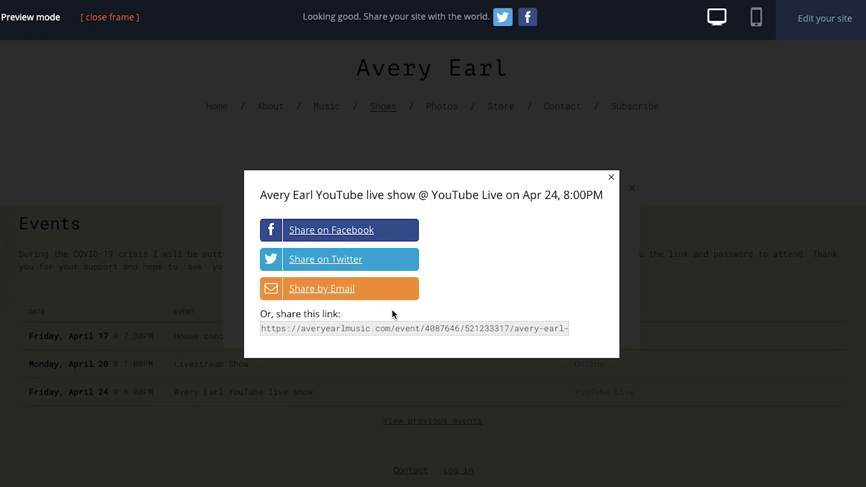